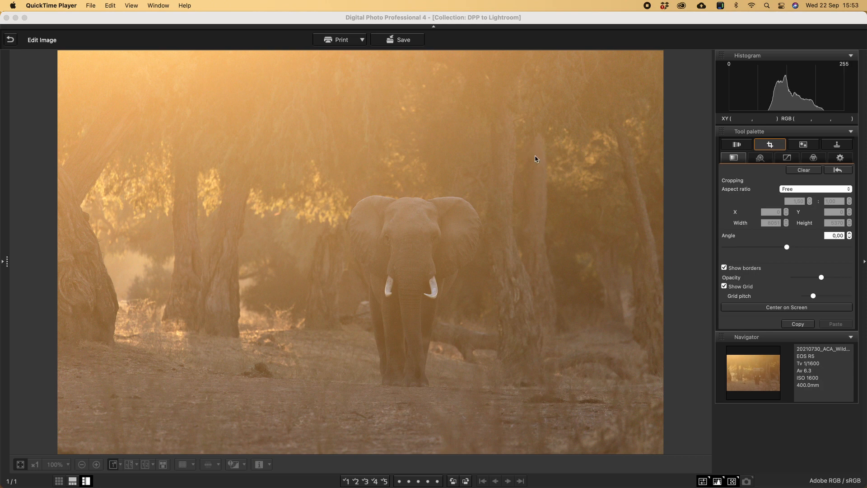
- Crop the photo to a 1:1 square of about 4176 × 4176 pixels framing the elephant
left_click(800, 190)
left_click(797, 199)
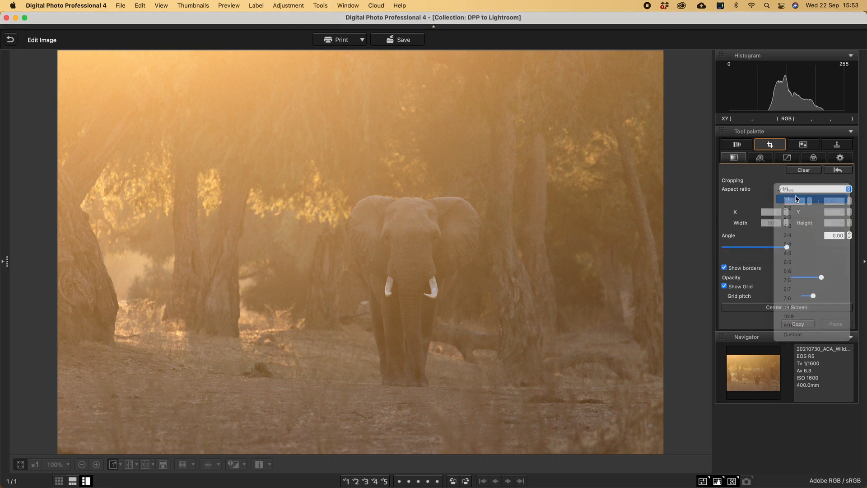
left_click_drag(251, 120, 567, 433)
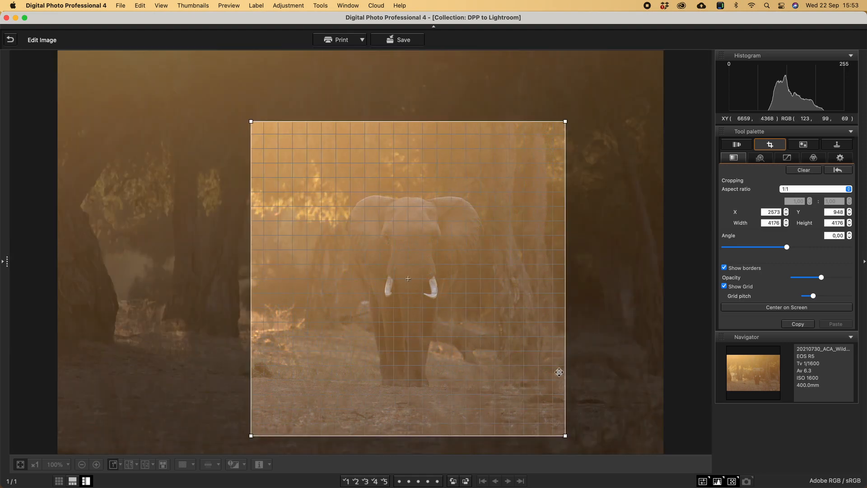
mouse_move(480, 299)
left_mouse_down()
mouse_move(497, 288)
mouse_move(485, 295)
left_mouse_up()
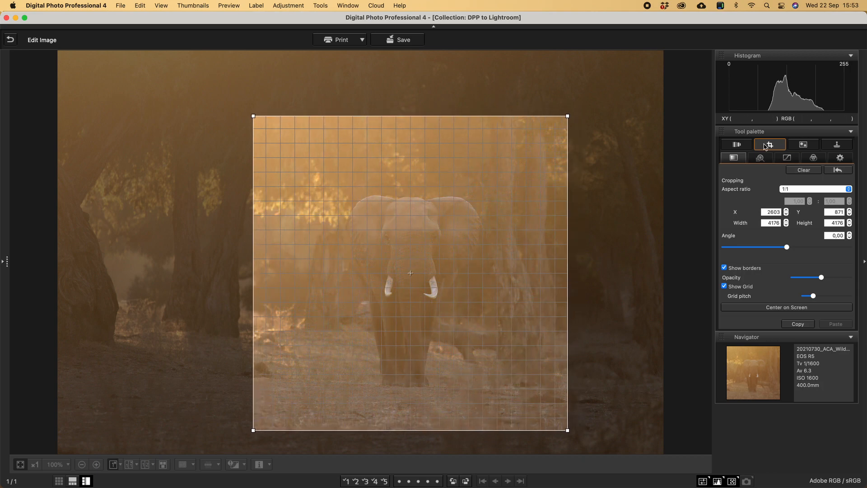
left_click(765, 146)
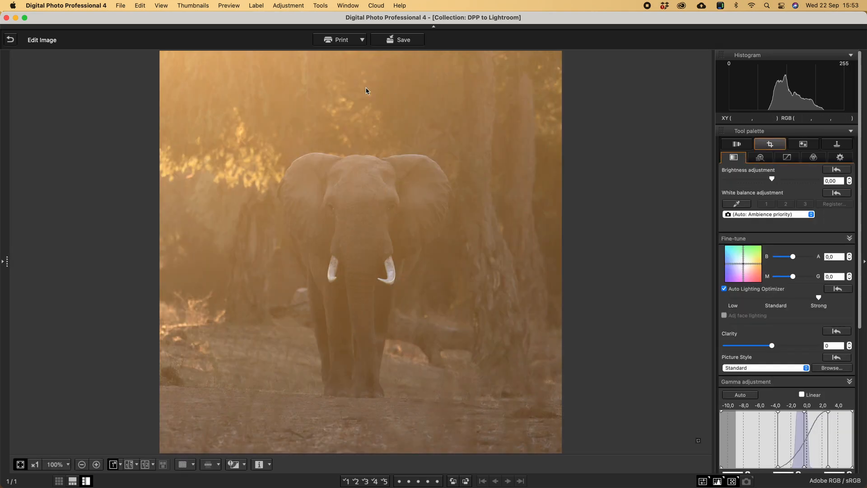
- Set up a Convert and save export of the square crop to the Desktop as Exif-JPEG
left_click(121, 5)
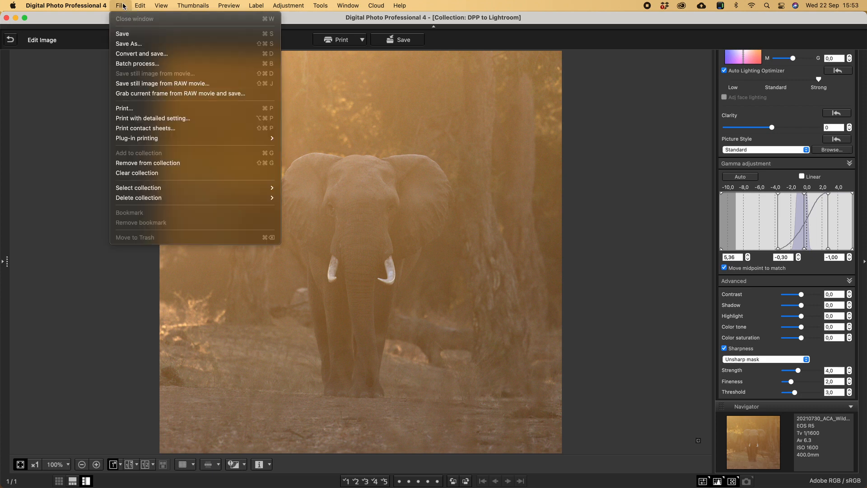
left_click(123, 54)
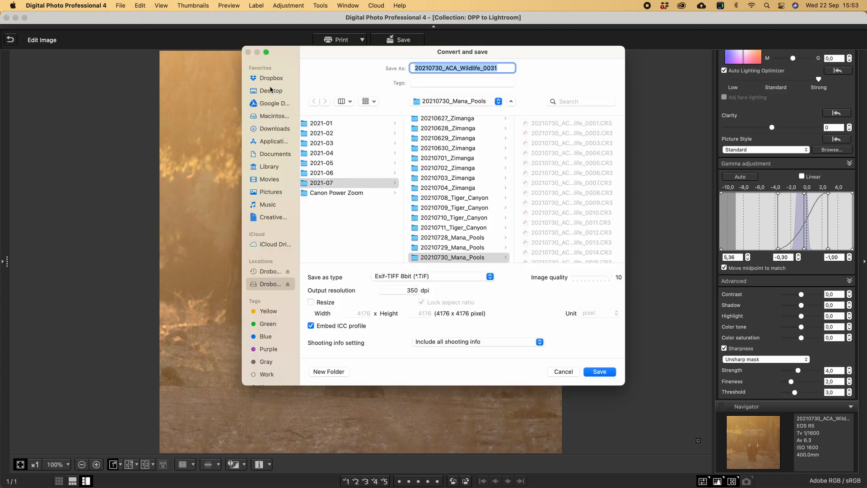
left_click(270, 91)
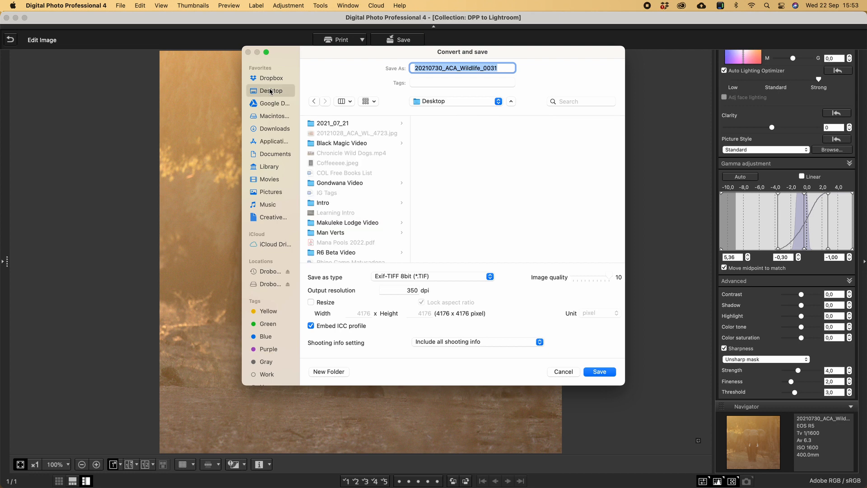
left_click(439, 276)
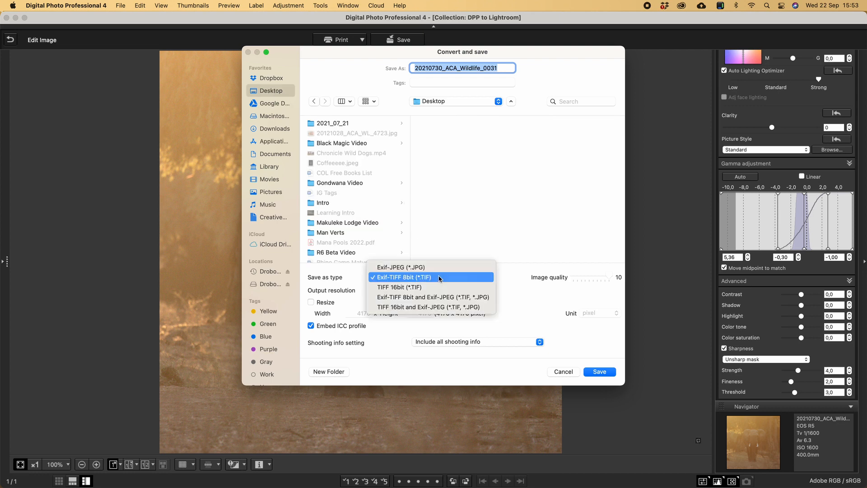
left_click(431, 266)
- Configure the square export at 72 dpi, resized to 1080 × 1080 pixels, and cancel it without saving
left_click(414, 288)
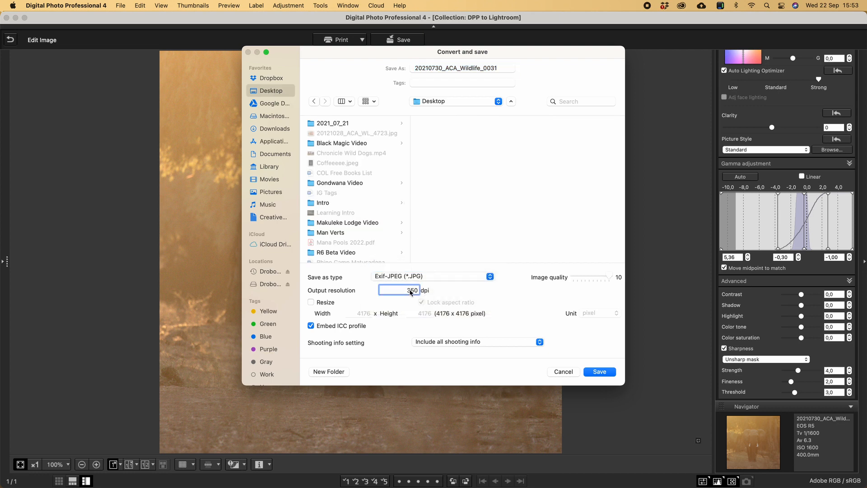
double_click(419, 292)
type("72")
left_click(310, 302)
double_click(368, 314)
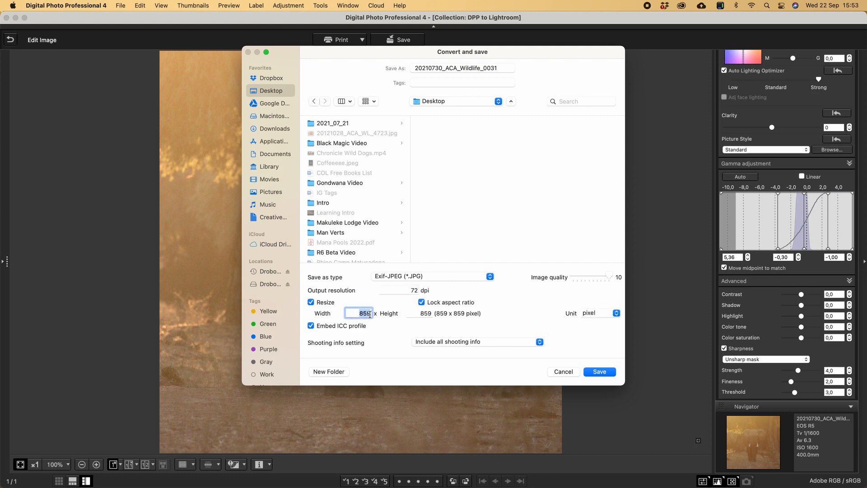
type("1080")
left_click(416, 312)
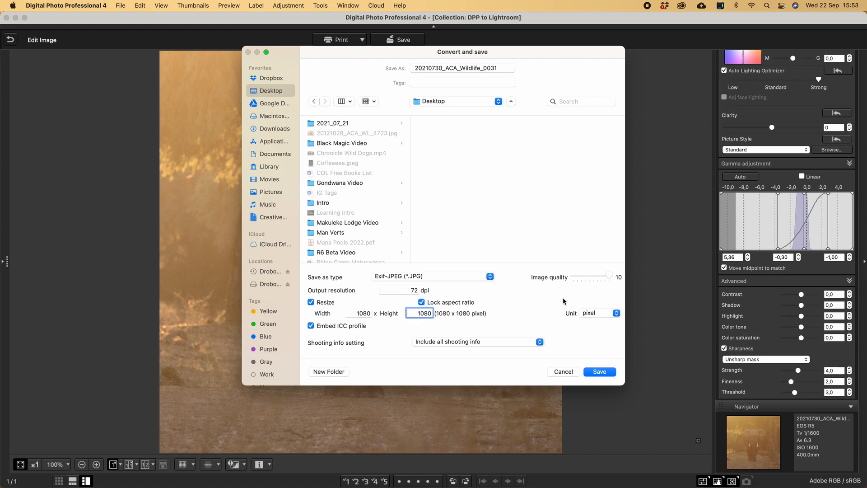
left_click_drag(609, 277, 581, 277)
left_click(564, 372)
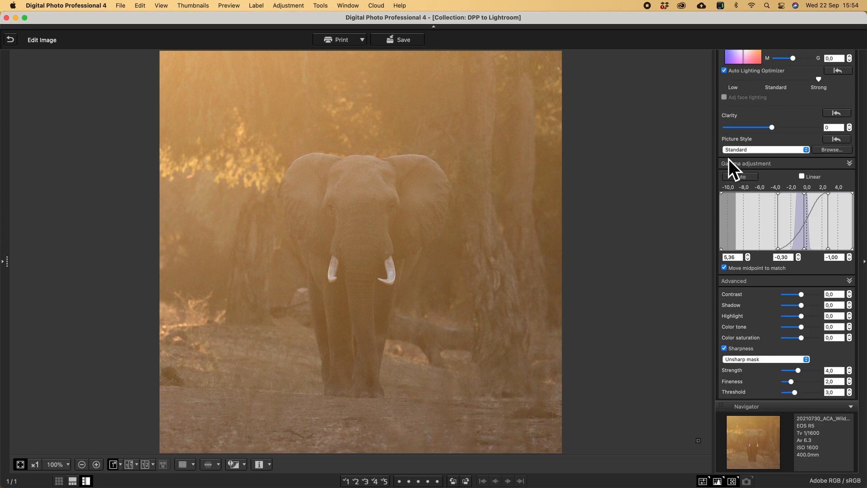
- Replace the square crop with a 4:5 crop of about 3528 × 4410 pixels framing the elephant
scroll(736, 181, "up", 5)
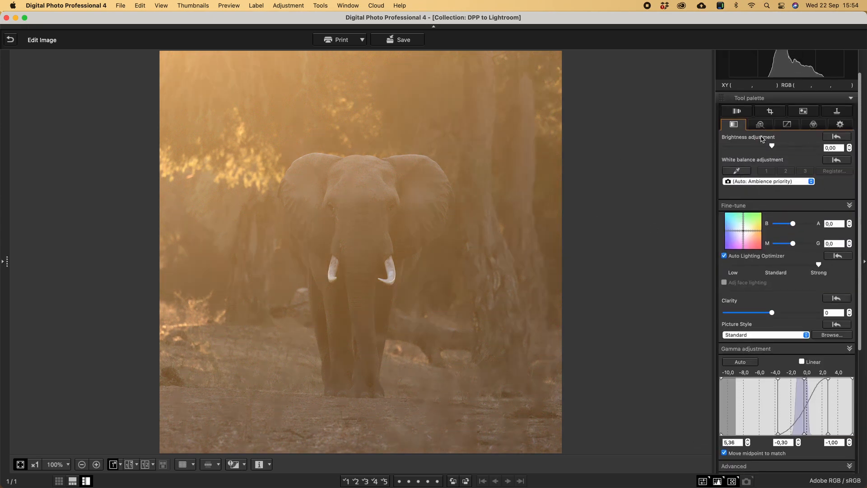
left_click(770, 111)
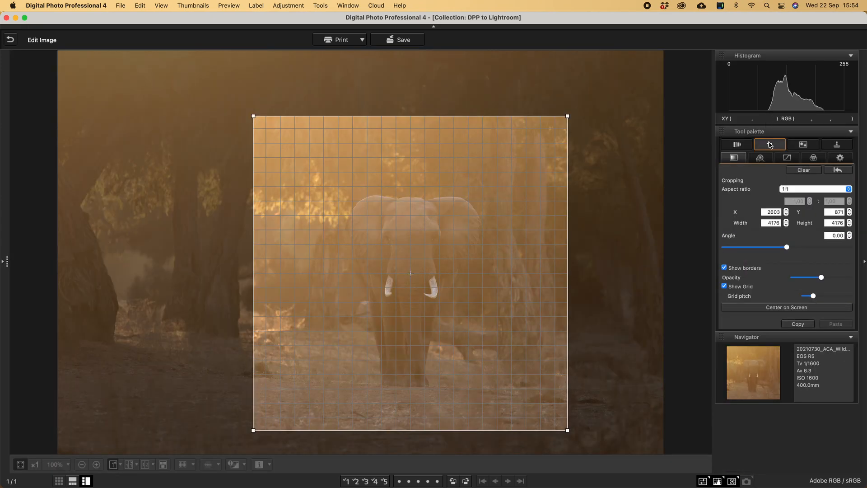
left_click(794, 170)
left_click(794, 189)
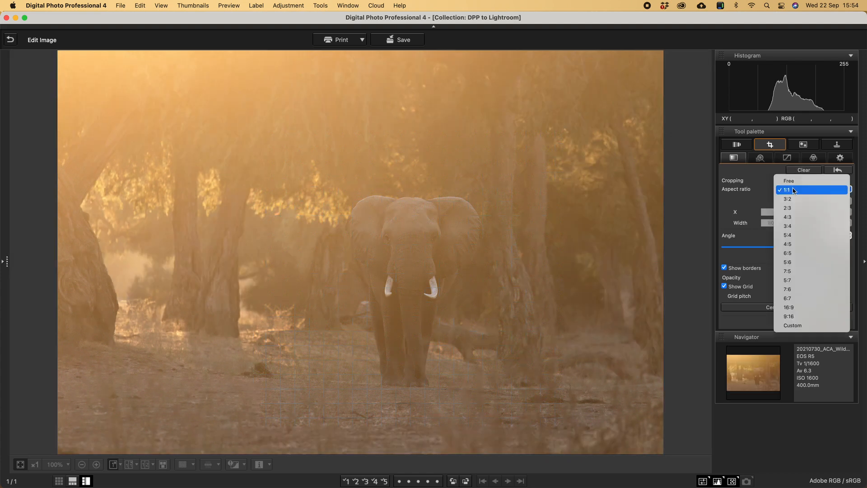
left_click(791, 244)
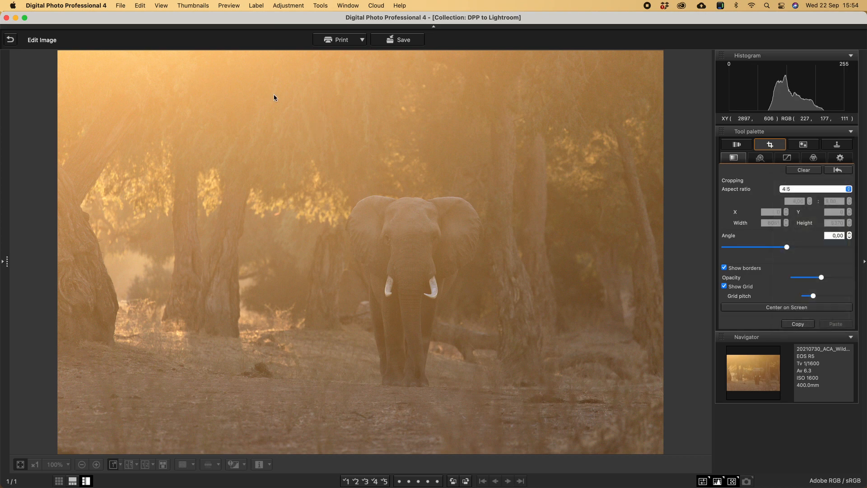
left_click_drag(304, 147, 538, 428)
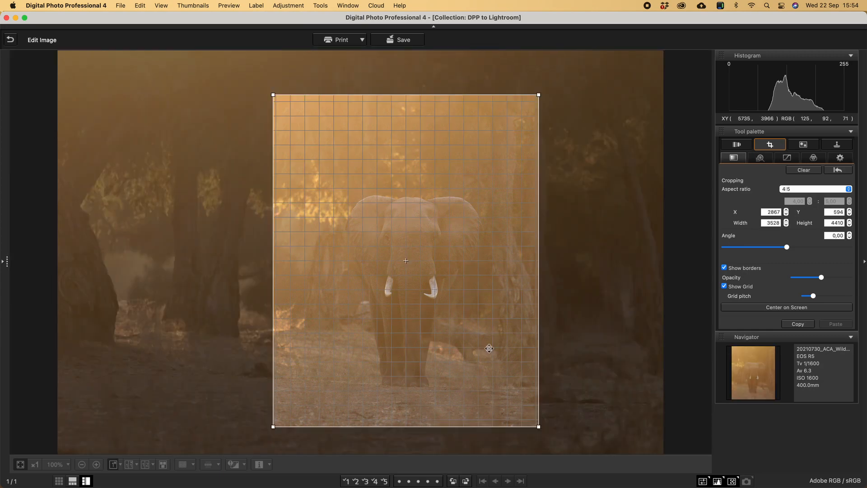
left_click_drag(490, 348, 499, 354)
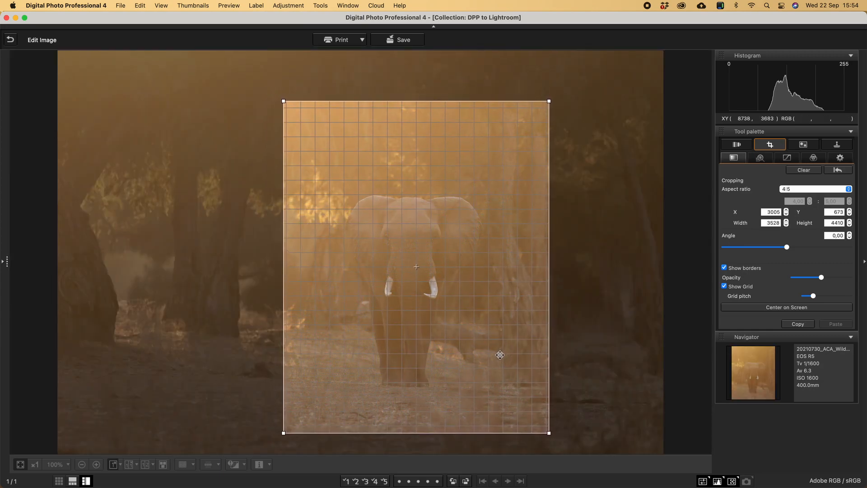
left_click(776, 147)
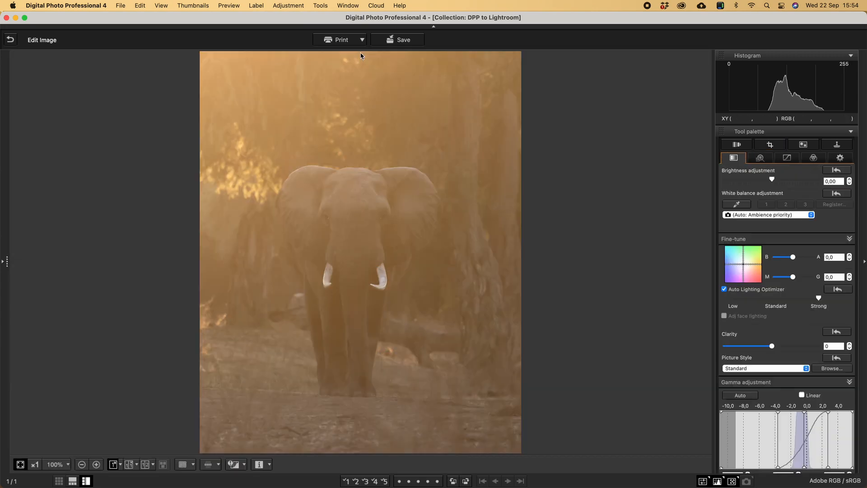
- Set up a Convert and save export of the 4:5 crop to the Desktop as Exif-JPEG
left_click(120, 6)
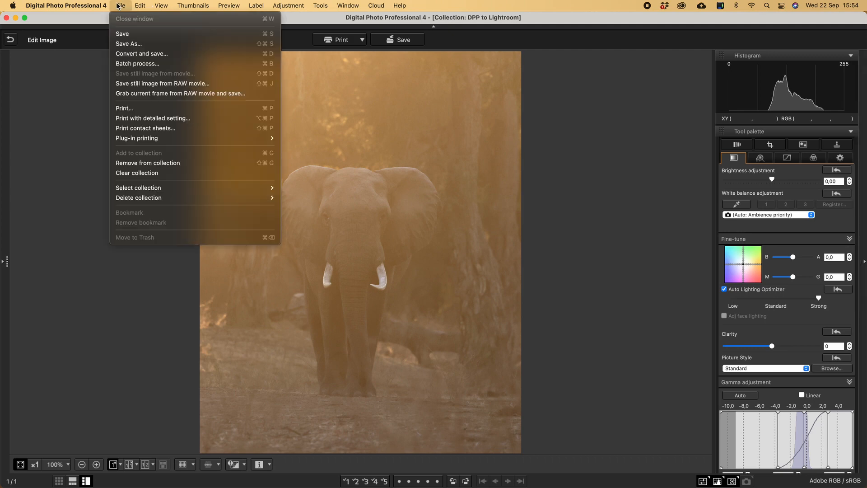
left_click(128, 55)
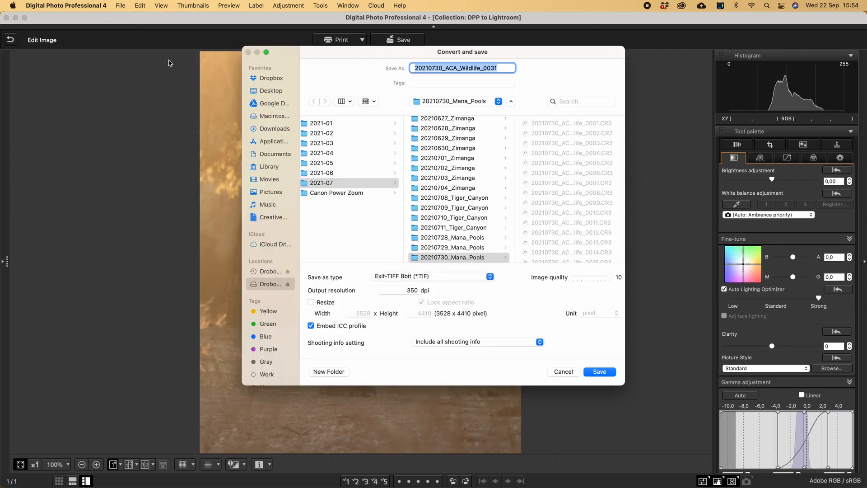
left_click(268, 91)
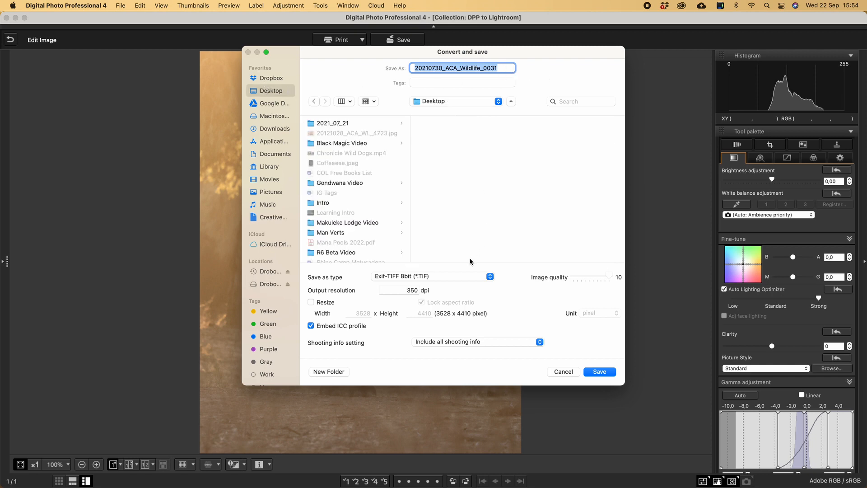
left_click(465, 276)
left_click(444, 267)
- Configure the portrait export at 72 dpi, resized to 1080 × 1350 pixels, and cancel it without saving
double_click(420, 292)
type("72")
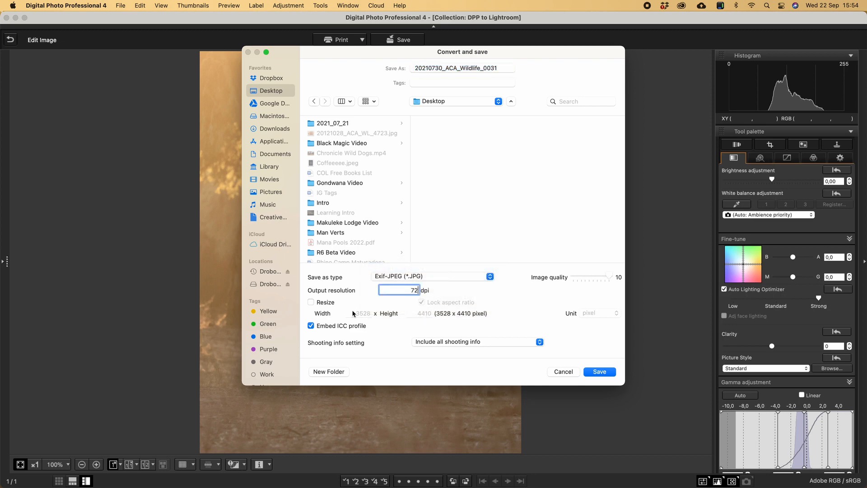
left_click(312, 303)
double_click(368, 313)
type("1080")
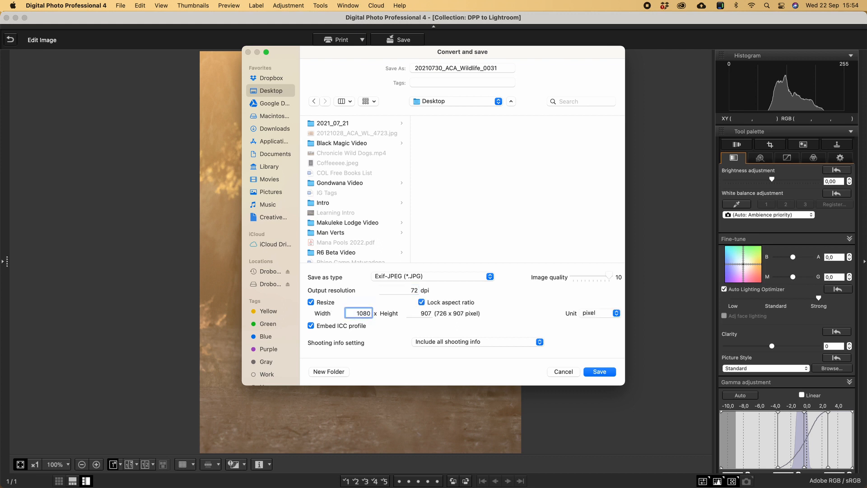
left_click(409, 312)
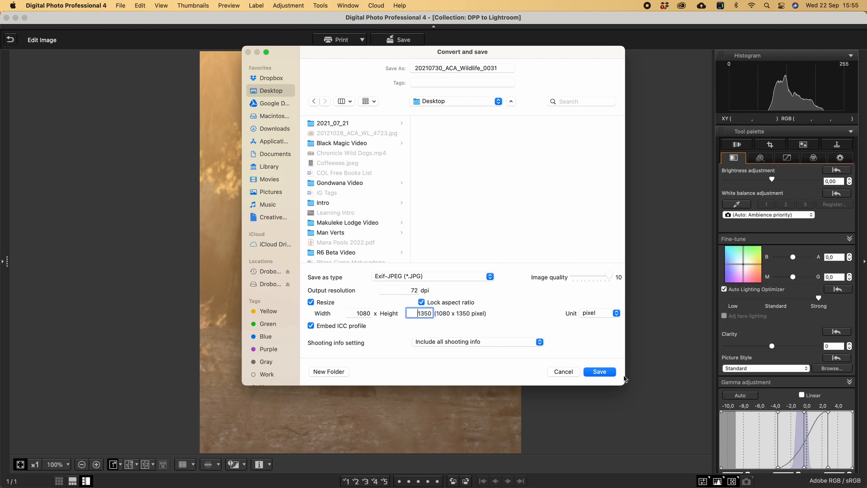
left_click(582, 279)
left_click(568, 371)
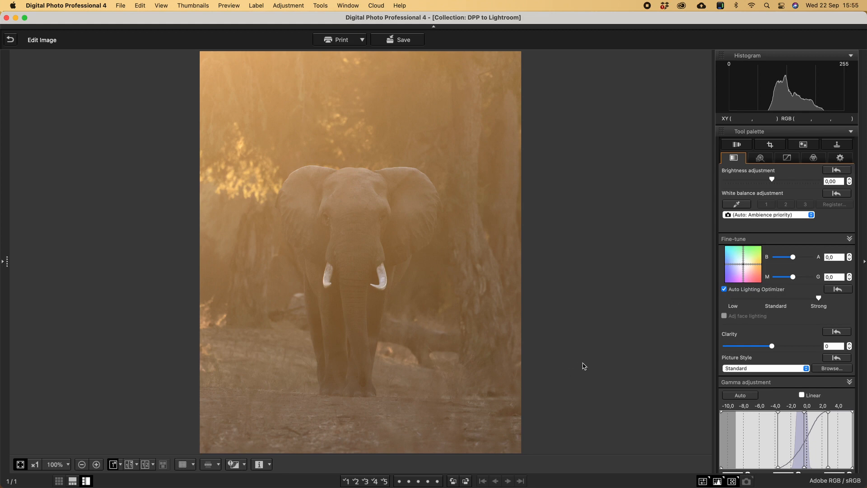
- Replace the 4:5 crop with a custom 1.91:1 landscape crop of about 7209 × 3774 pixels including the elephant
left_click(772, 146)
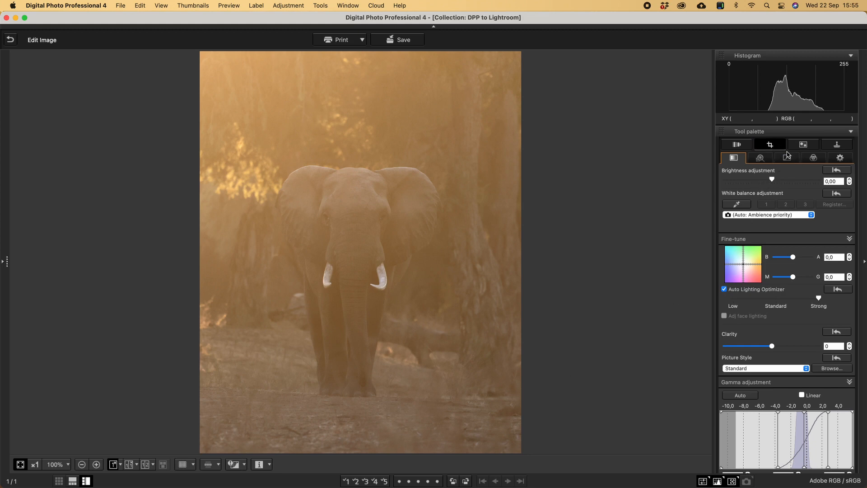
left_click(810, 172)
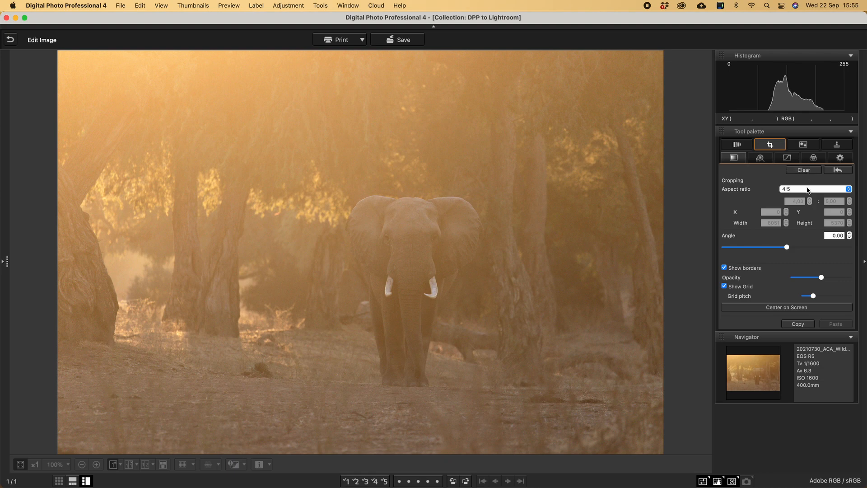
left_click(808, 190)
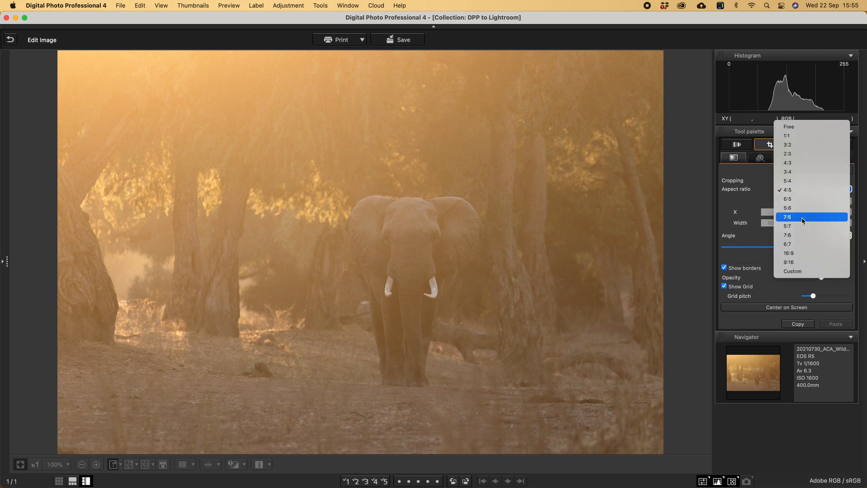
left_click(801, 272)
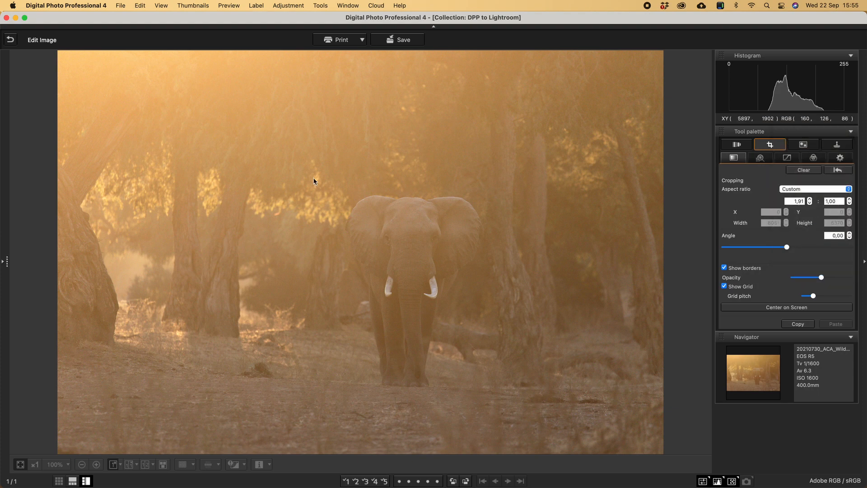
left_click_drag(101, 137, 580, 424)
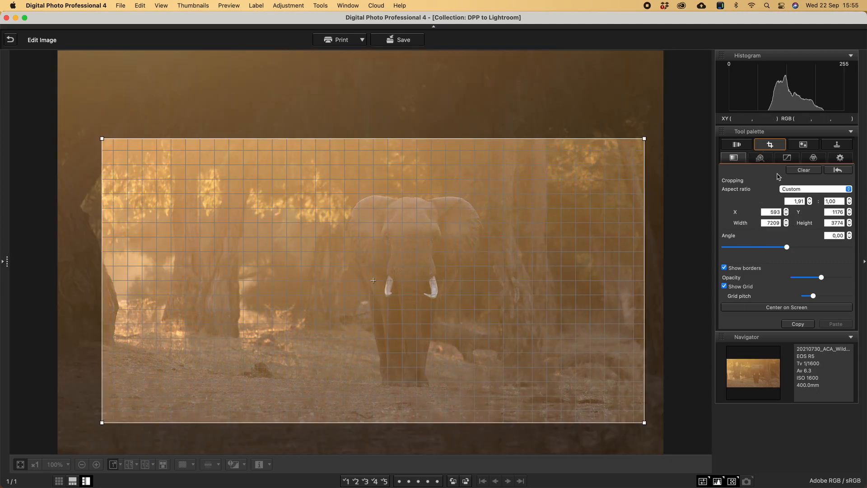
left_click(771, 145)
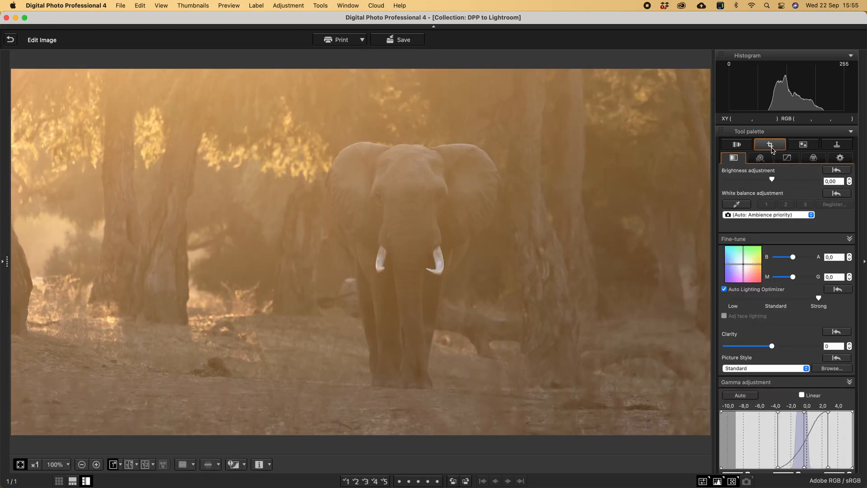
- Set up a Convert and save export of the 1.91:1 landscape crop to the Desktop as Exif-JPEG
left_click(121, 5)
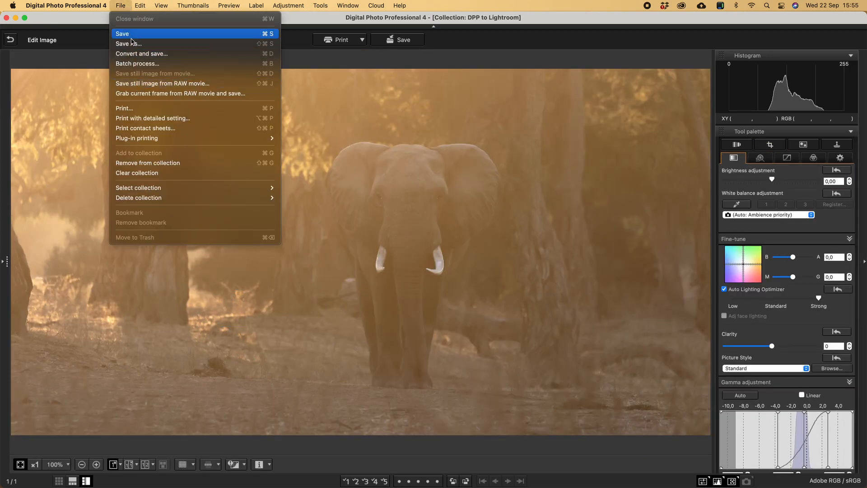
left_click(132, 53)
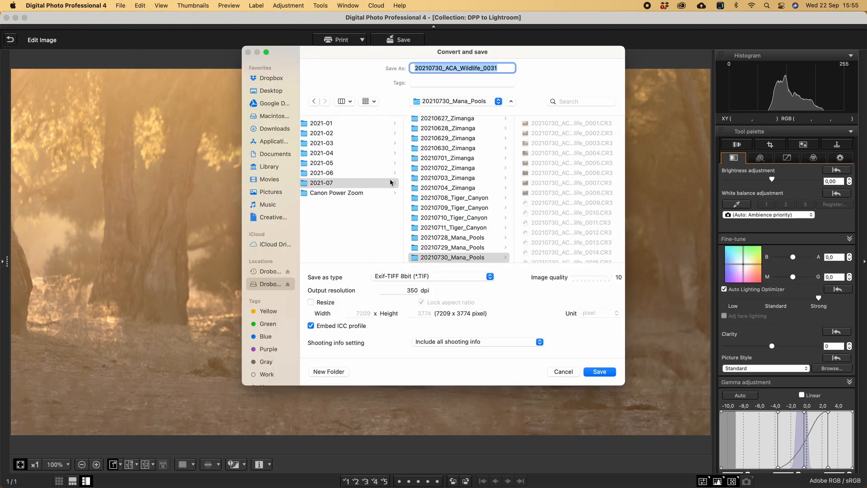
left_click(265, 95)
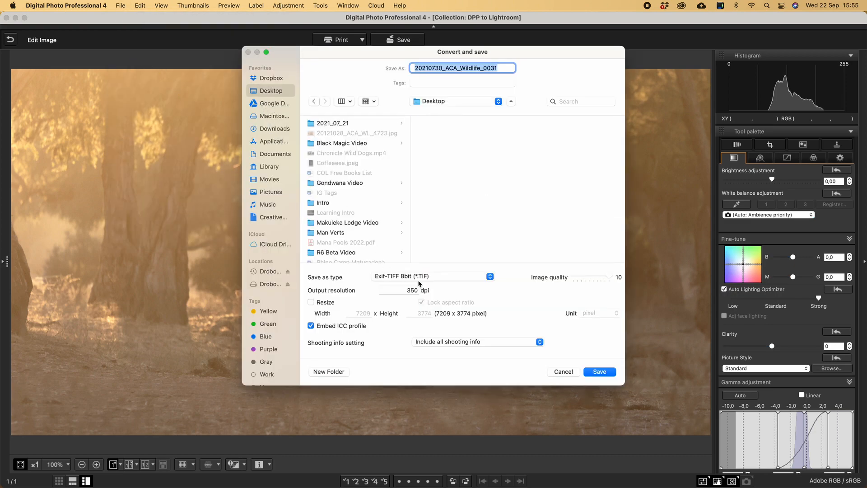
left_click(420, 277)
left_click(401, 267)
- Configure the landscape export at 72 dpi, resized to 1080 × 566 pixels with image quality 3, and cancel it without saving
left_click(400, 290)
type("72")
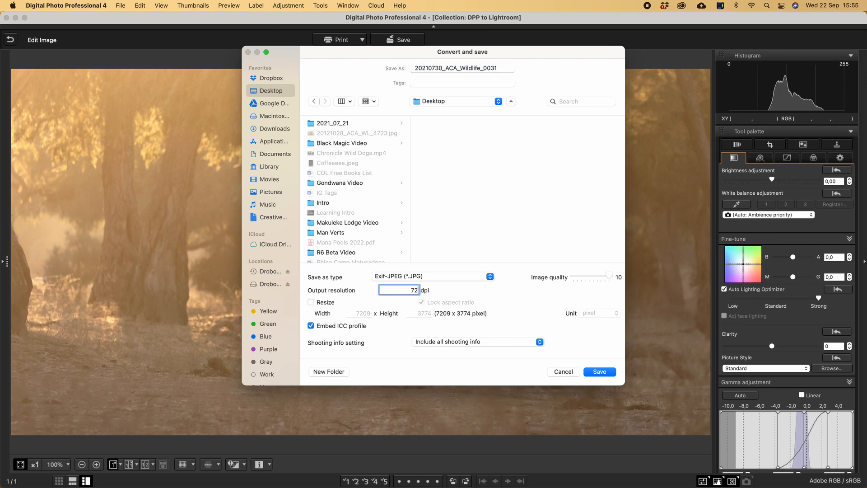
left_click(310, 302)
left_click(371, 314)
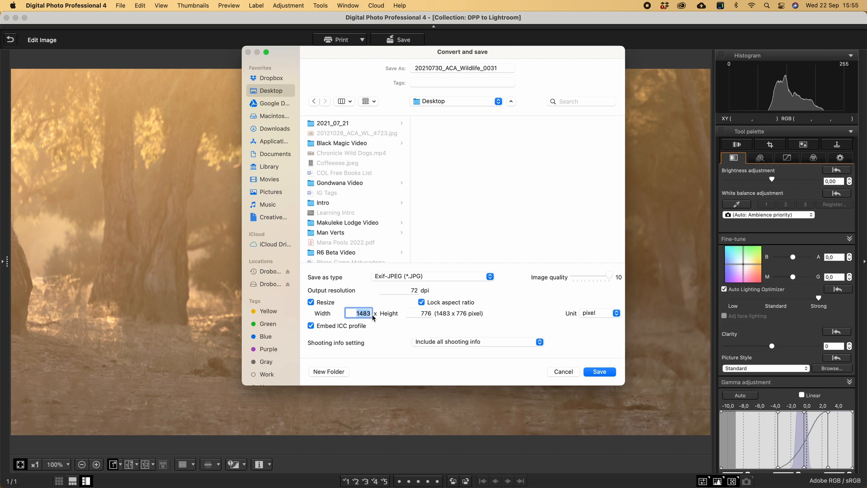
type("1")
left_click(413, 315)
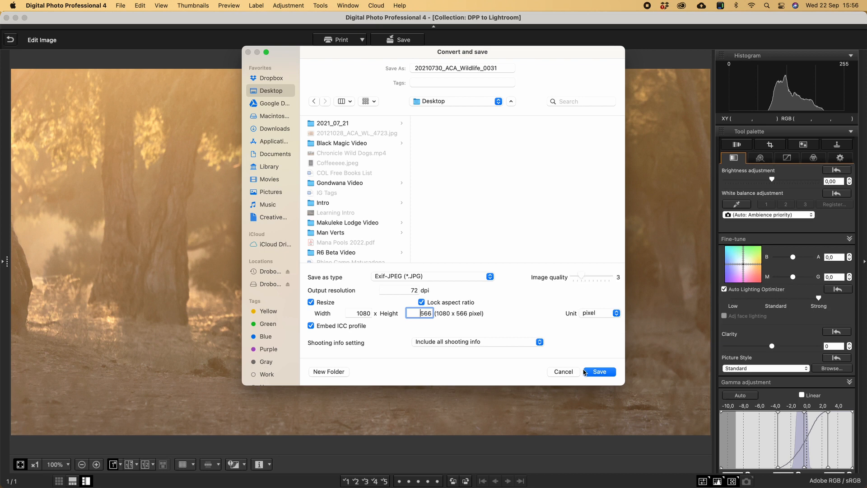
left_click(564, 372)
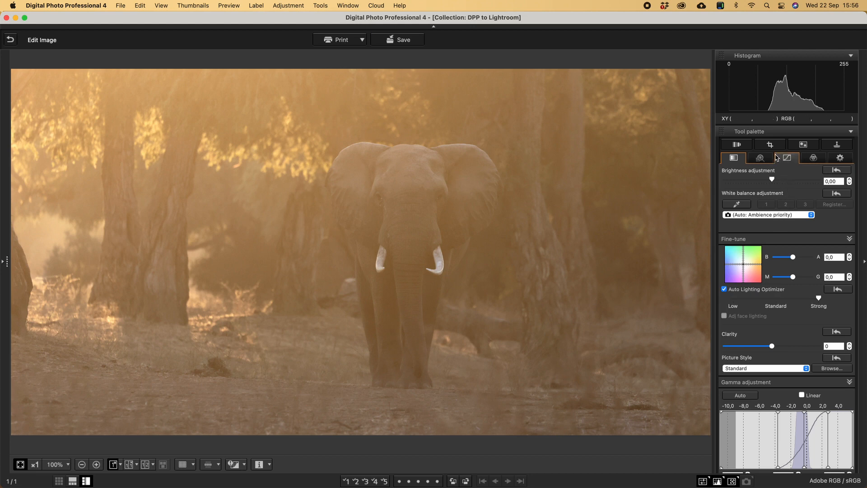
- Clear the 1.91:1 crop and set the custom crop aspect ratio to 2:1
left_click(771, 147)
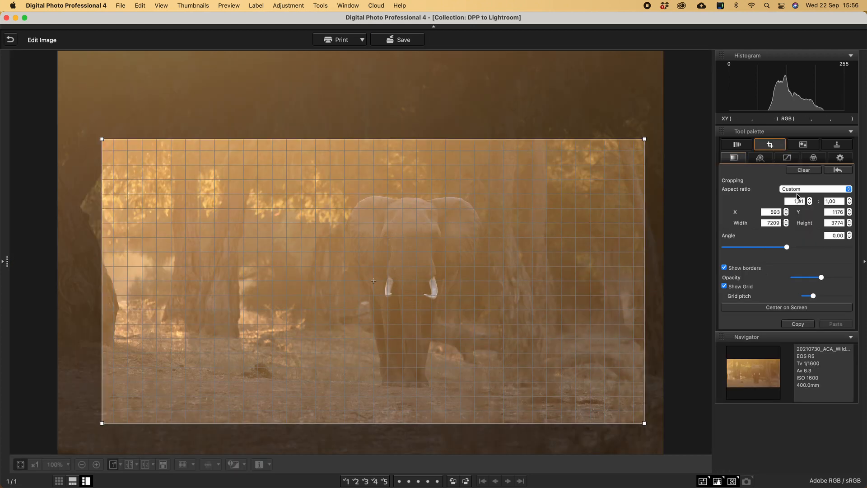
left_click(804, 170)
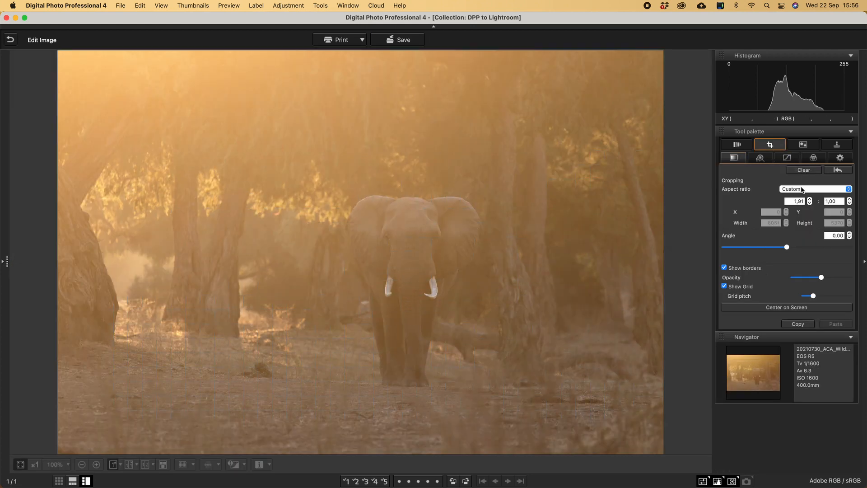
left_click(803, 190)
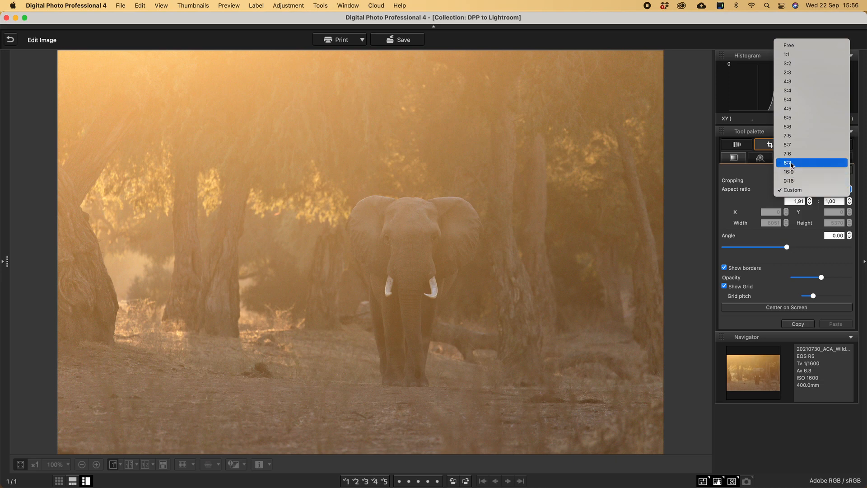
left_click(791, 189)
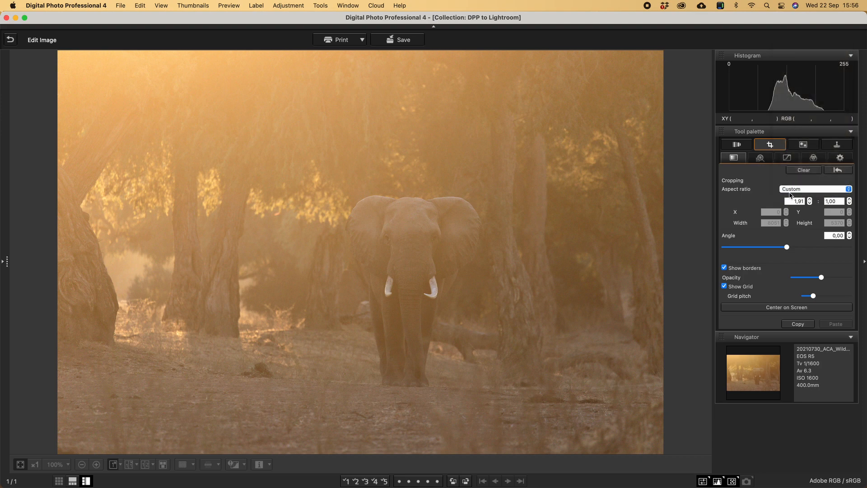
left_click(799, 200)
type("2")
key("Return")
- Crop the photo at 2:1 to about 6155 × 3077 pixels, framing the whole elephant, and close the crop tool
left_click_drag(365, 271, 186, 186)
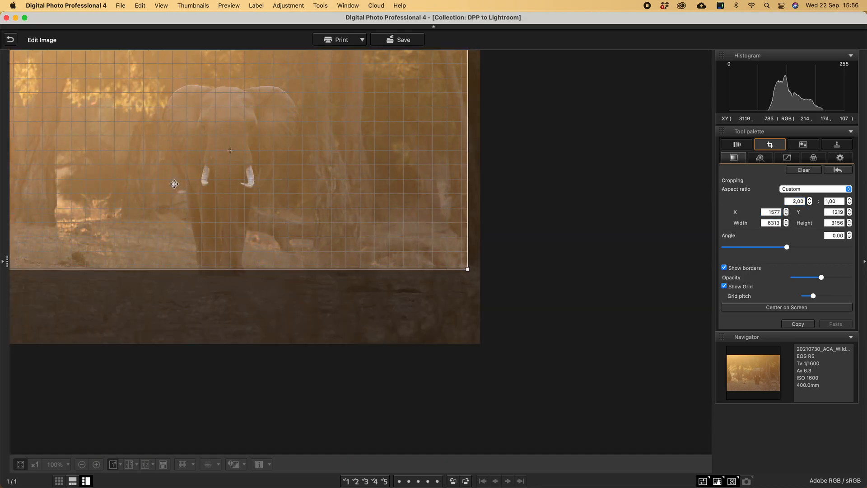
left_click(804, 170)
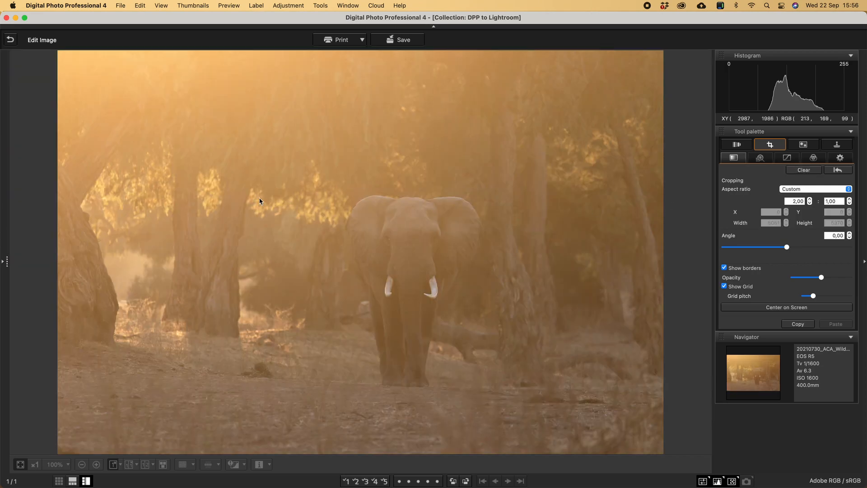
left_click_drag(200, 154, 514, 373)
left_click_drag(503, 339, 483, 350)
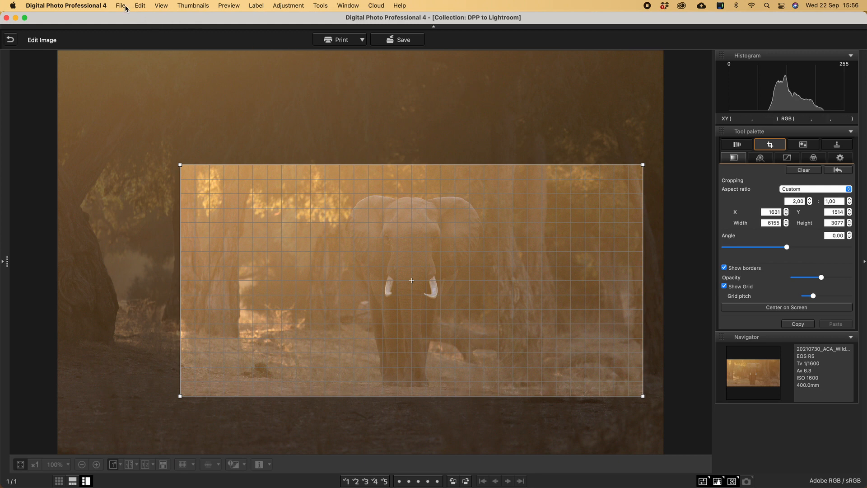
left_click(762, 147)
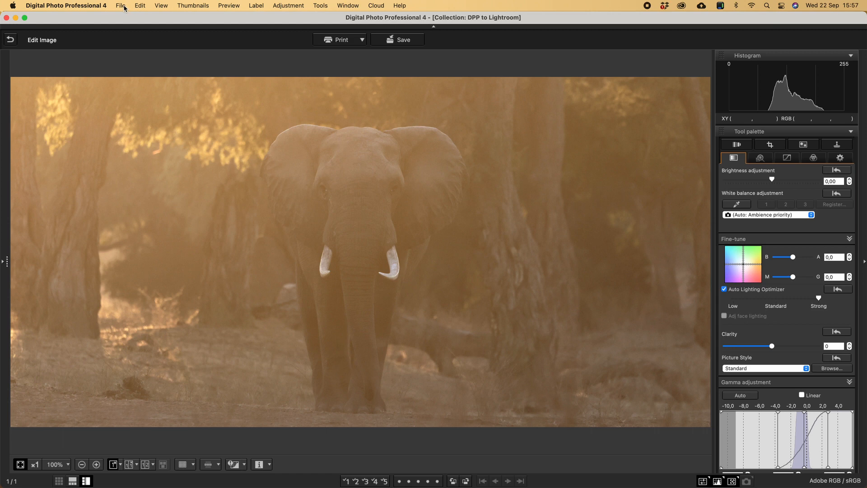
- Set up a Convert and save export of the 2:1 crop to the Desktop as Exif-JPEG
left_click(121, 6)
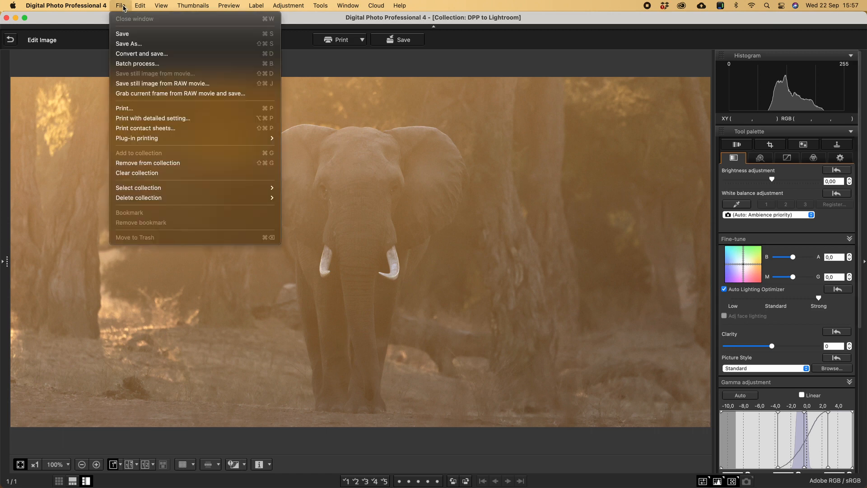
left_click(137, 53)
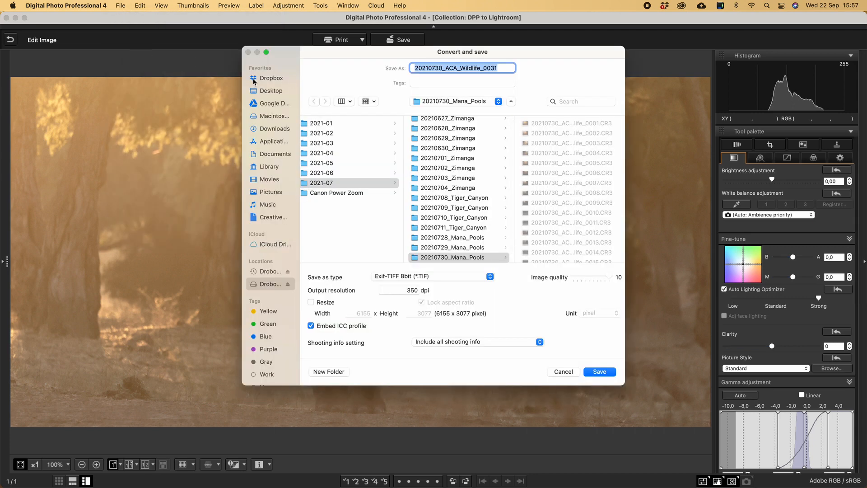
left_click(270, 94)
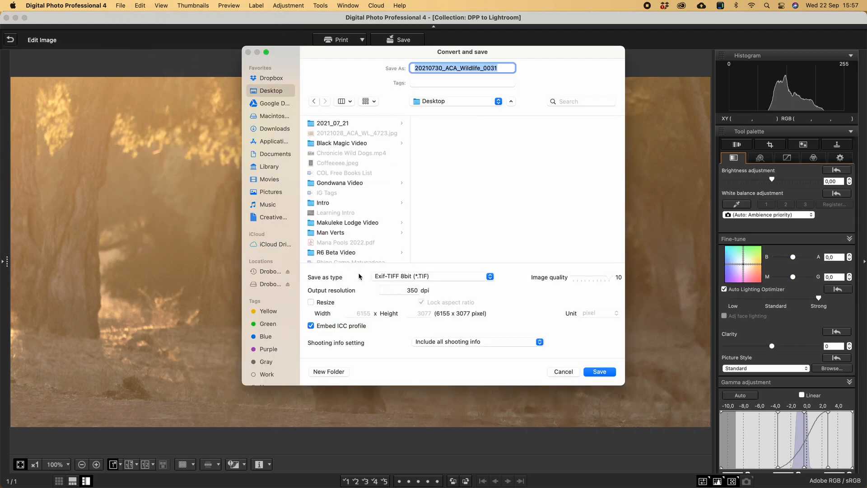
left_click(398, 279)
left_click(399, 267)
- Configure the 2:1 export at 72 dpi, resized to 2160 × 1080 pixels with image quality 3, and cancel it without saving
left_click(398, 290)
type("72")
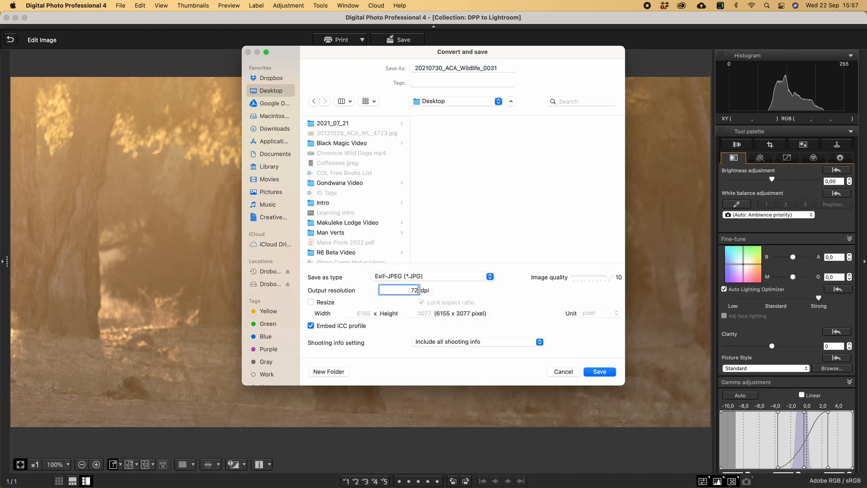
left_click(310, 302)
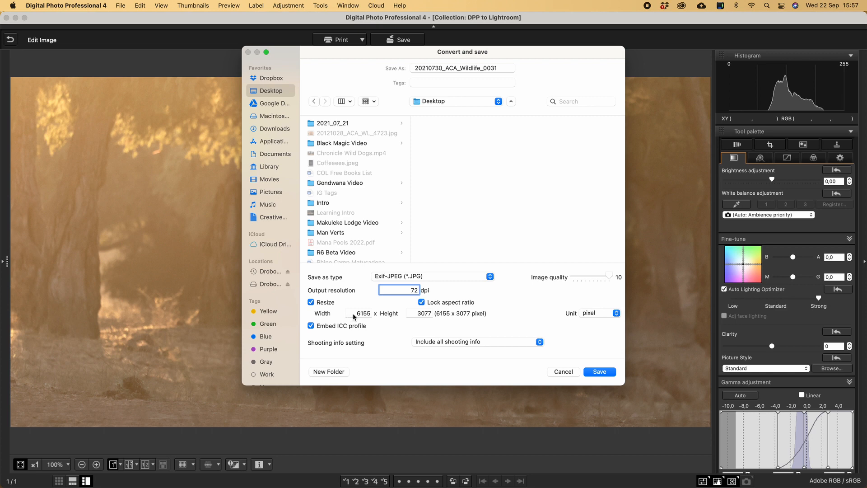
left_click_drag(353, 316, 372, 314)
type("216")
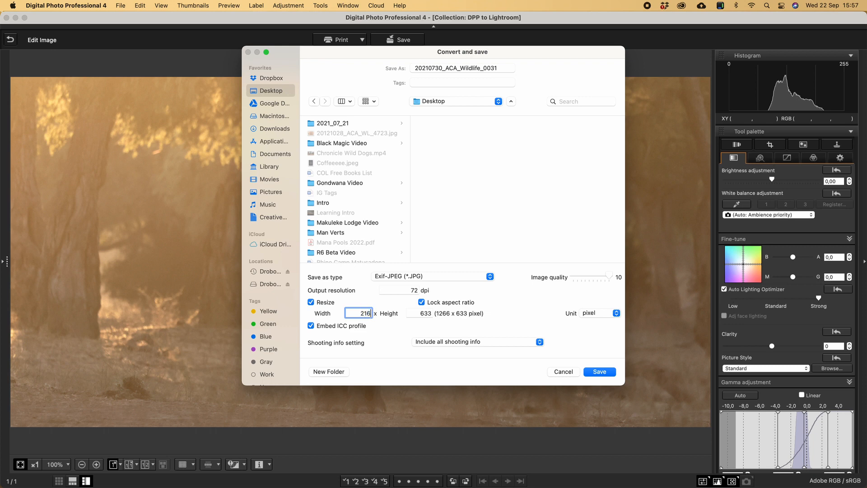
type("0")
left_click(419, 315)
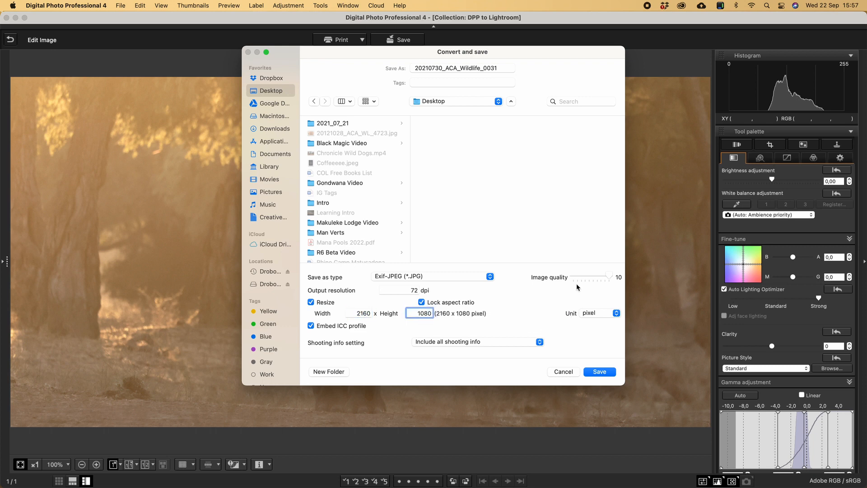
left_click_drag(609, 276, 582, 276)
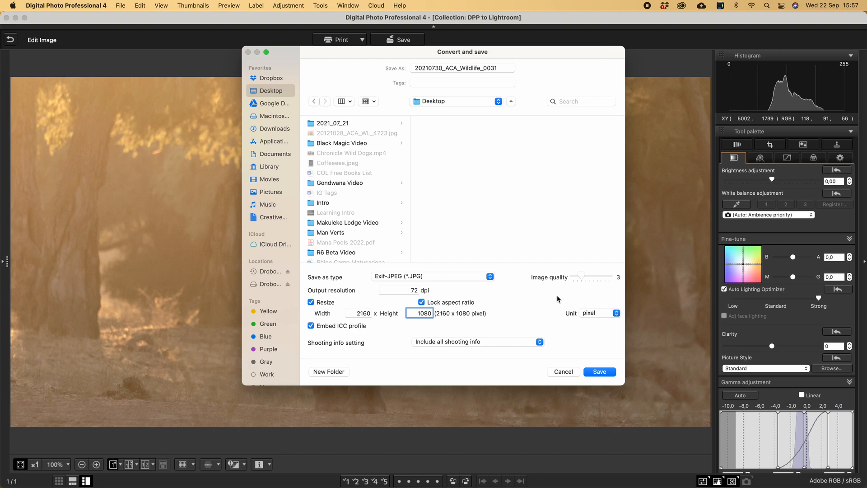
left_click(563, 372)
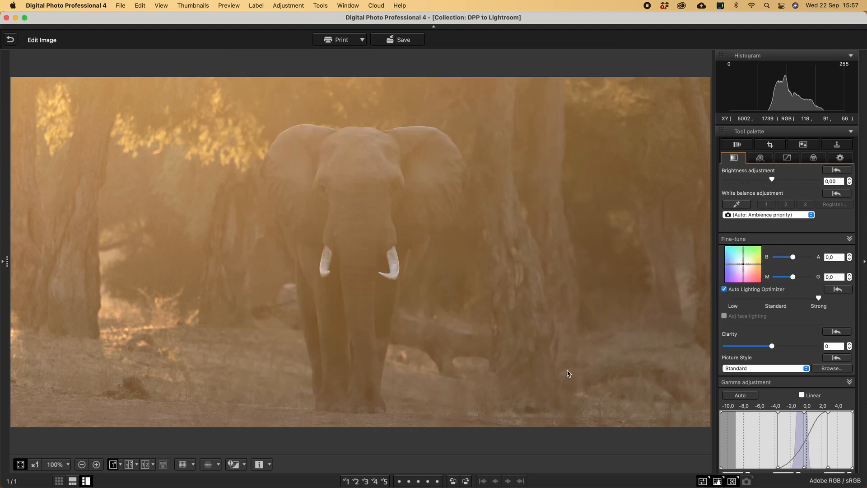
- Clear the 2:1 crop and set the custom crop aspect ratio to 3:1
left_click(771, 145)
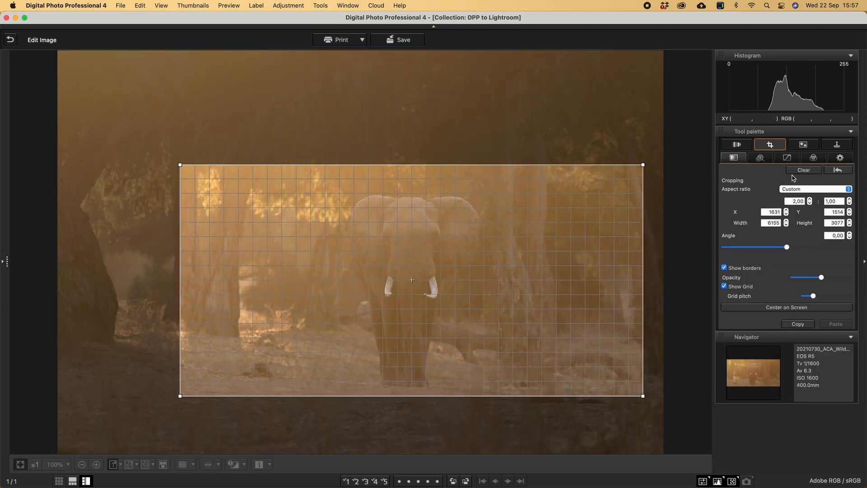
left_click(795, 171)
left_click_drag(791, 204, 805, 201)
type("3")
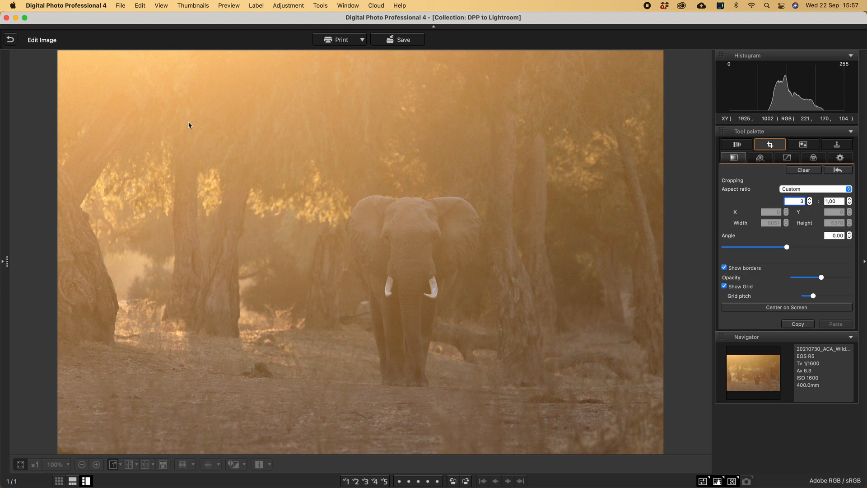
- Crop the photo at 3:1 across its full width, about 8051 × 2683 pixels including the whole elephant, and close the crop tool
mouse_move(82, 157)
left_mouse_down()
mouse_move(294, 254)
mouse_move(270, 247)
mouse_move(263, 234)
left_mouse_up()
left_click(807, 174)
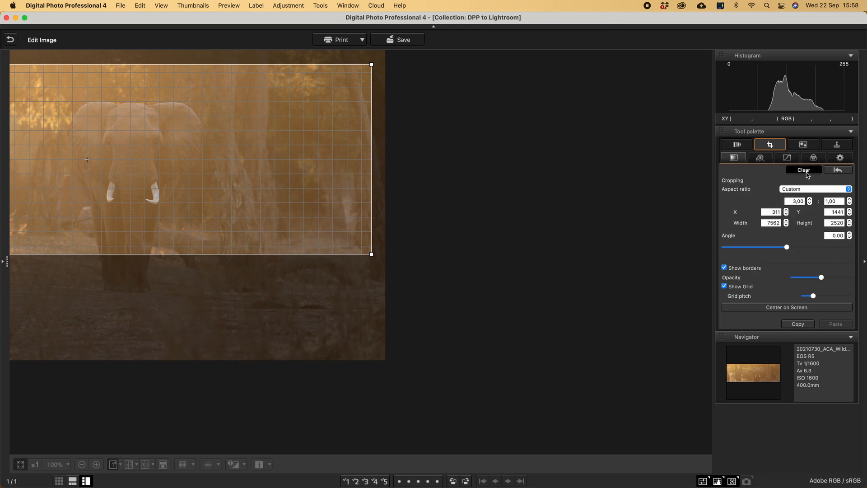
left_click_drag(73, 152, 393, 334)
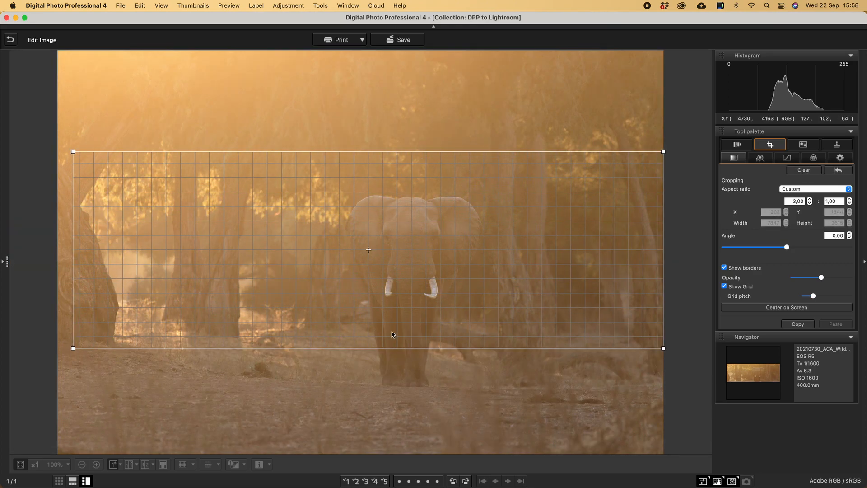
left_click_drag(374, 266, 382, 318)
left_click_drag(73, 180, 58, 174)
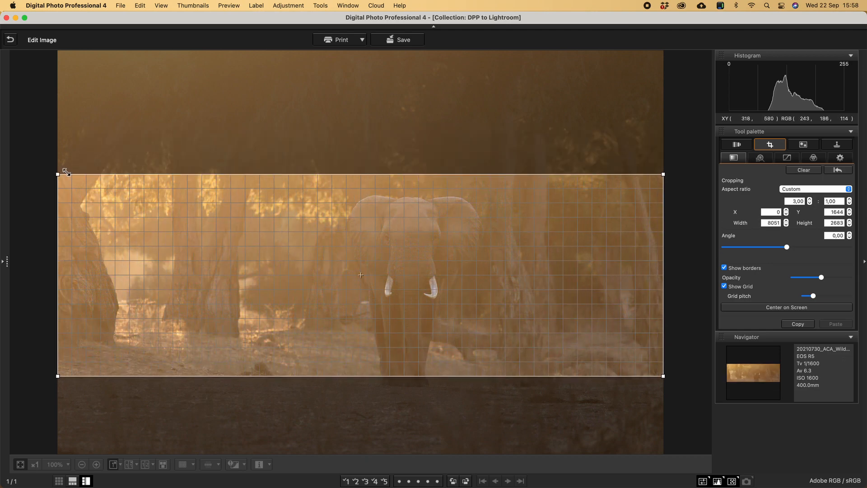
left_click_drag(112, 212, 122, 230)
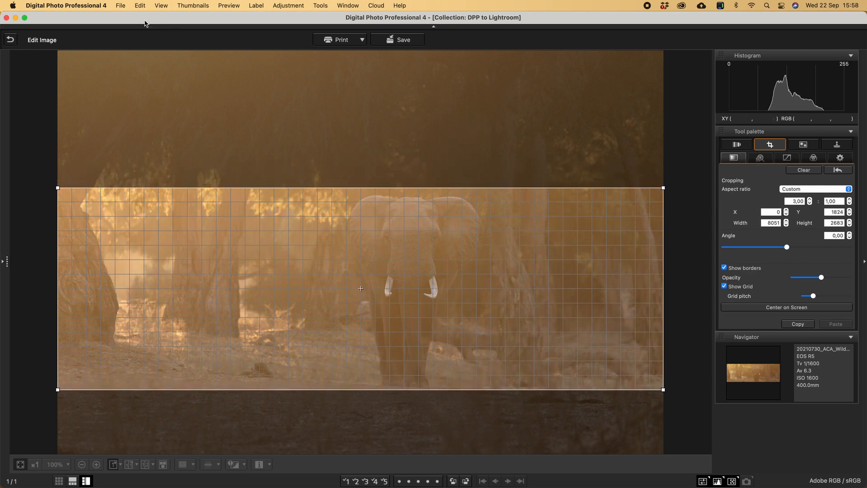
left_click(770, 145)
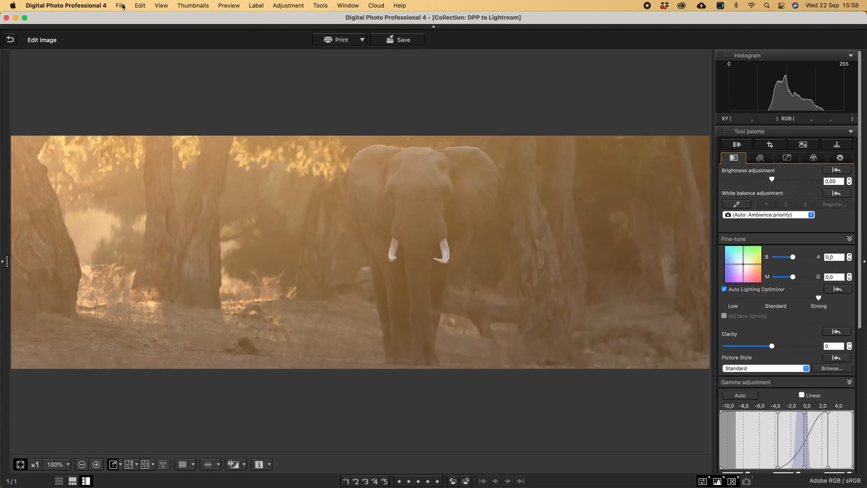
- Start a Convert and save export of the 3:1 crop with Exif-JPEG as the file type
left_click(122, 5)
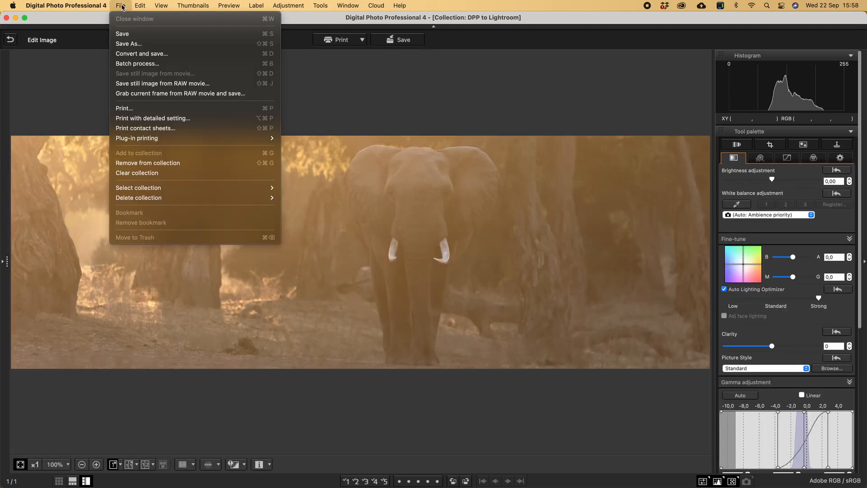
left_click(132, 54)
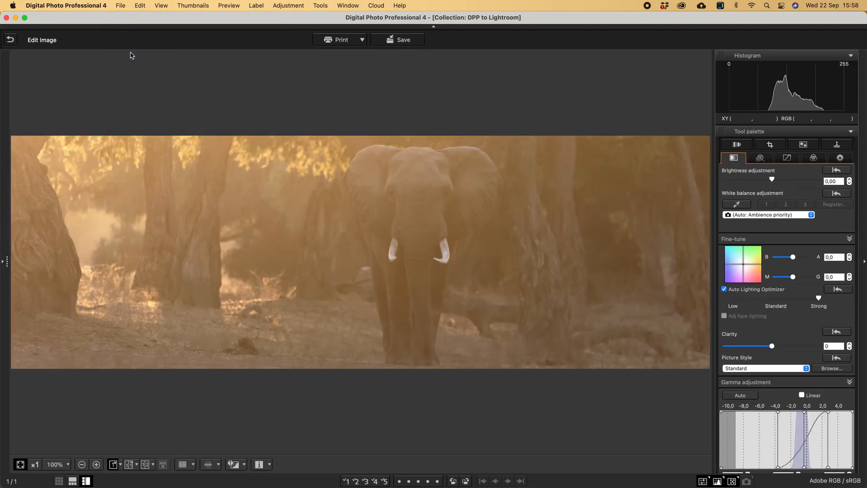
left_click(451, 273)
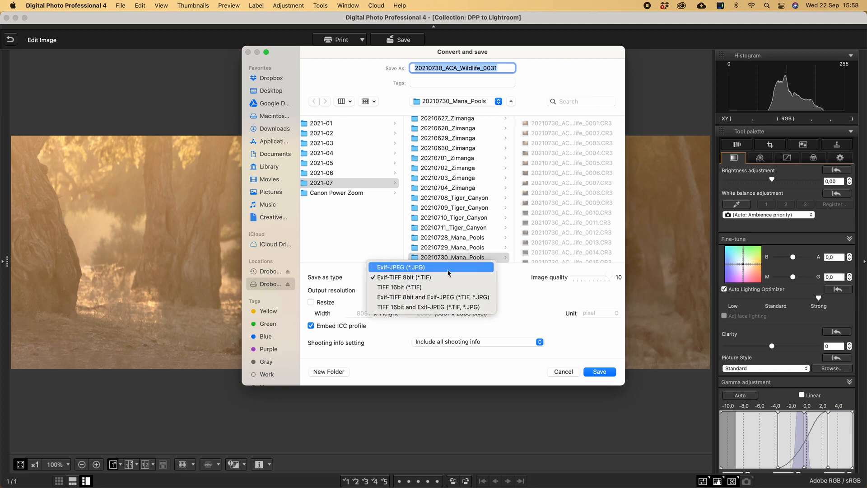
left_click(432, 265)
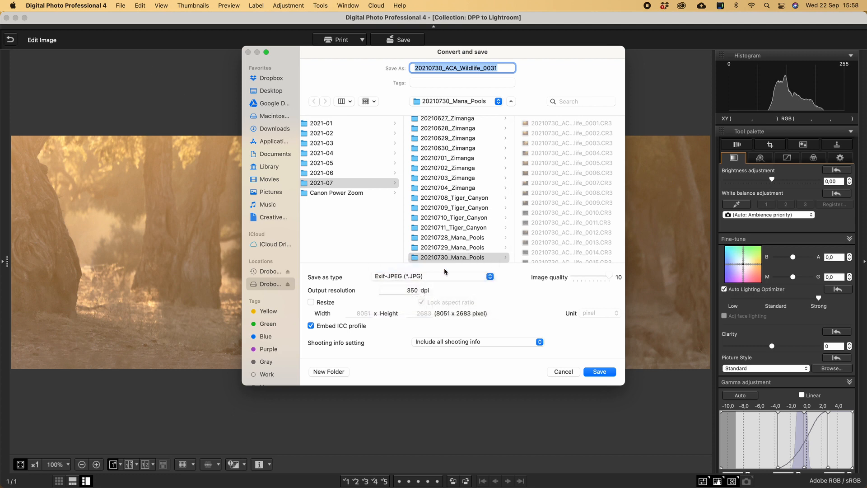
- Configure the 3:1 export to the Desktop at 72 dpi, resized to 3240 × 1080 pixels with image quality 3, and cancel it without saving
double_click(408, 291)
type("72")
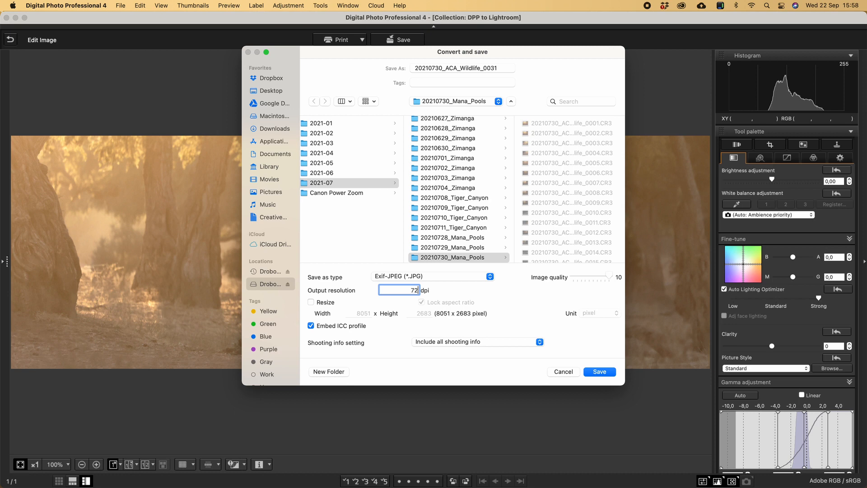
left_click(262, 90)
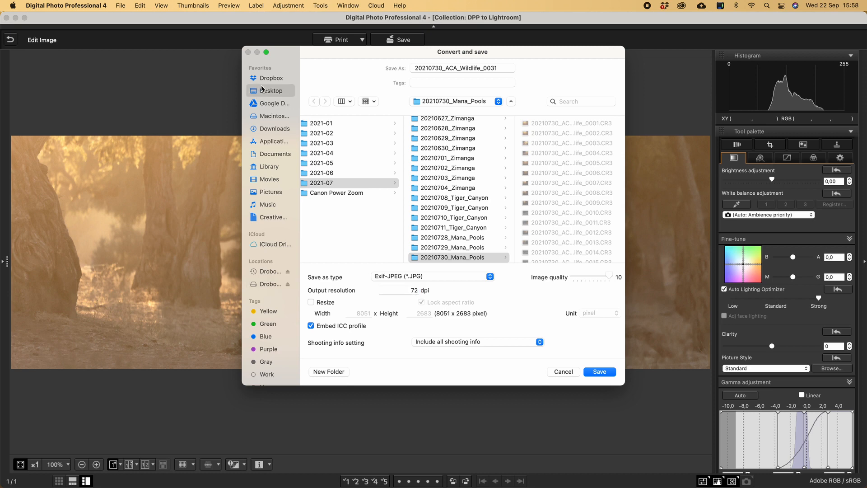
left_click(311, 302)
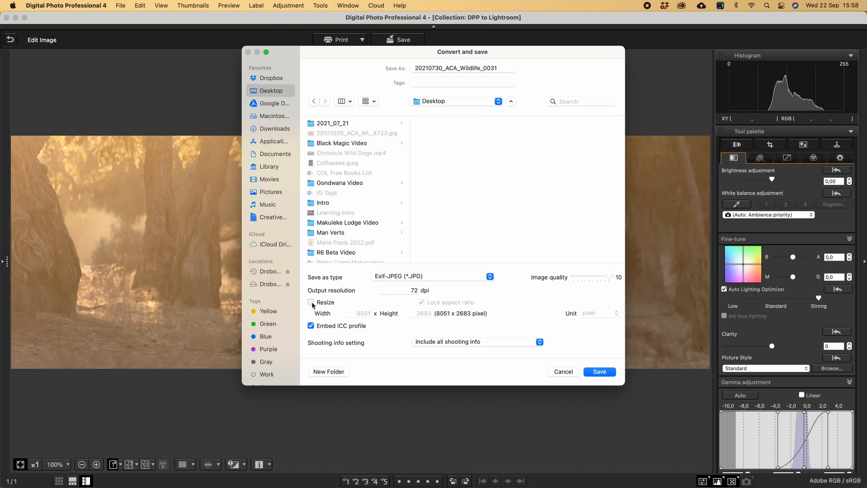
left_click_drag(351, 313, 374, 315)
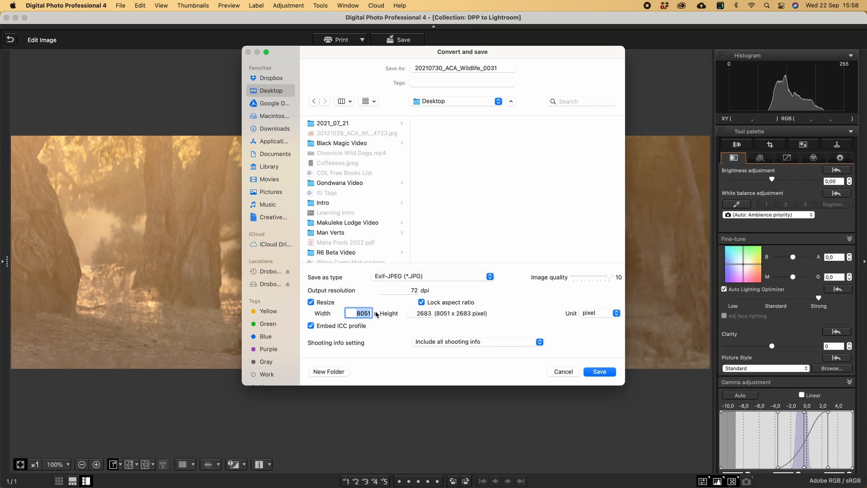
type("3240")
key("Tab")
type("1080")
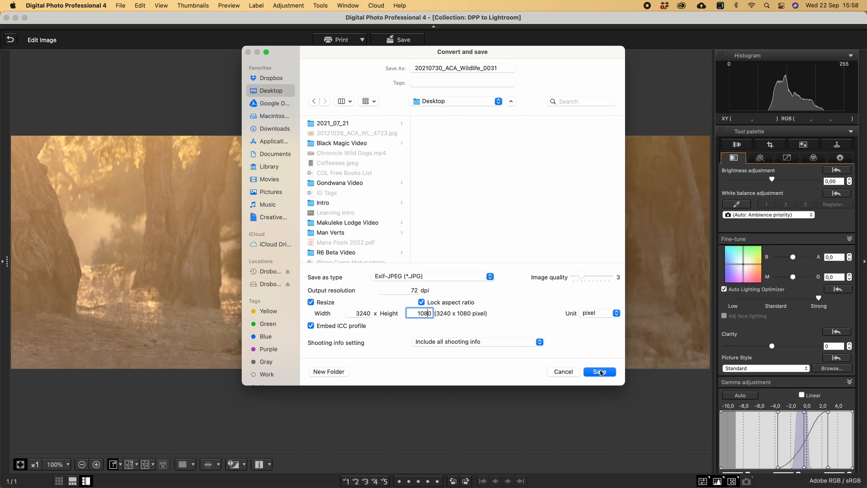
left_click(565, 373)
- Reopen the crop tool and clear the 3:1 crop from the elephant photo
left_click(777, 152)
left_click(801, 169)
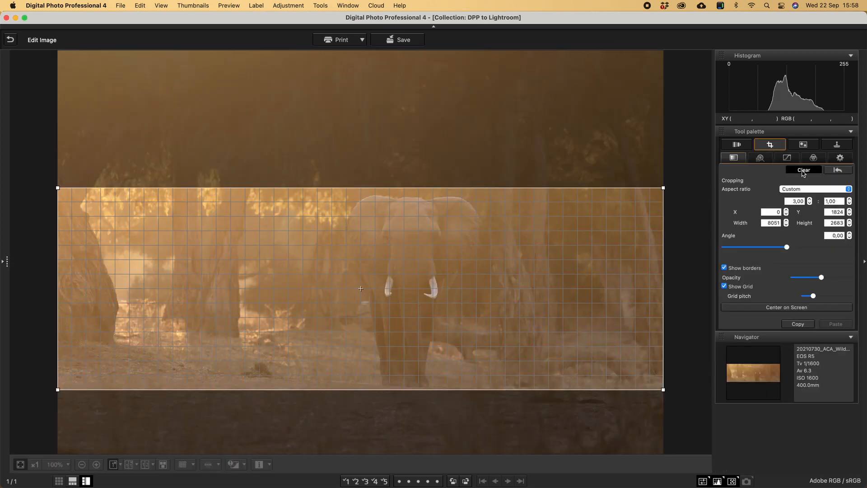